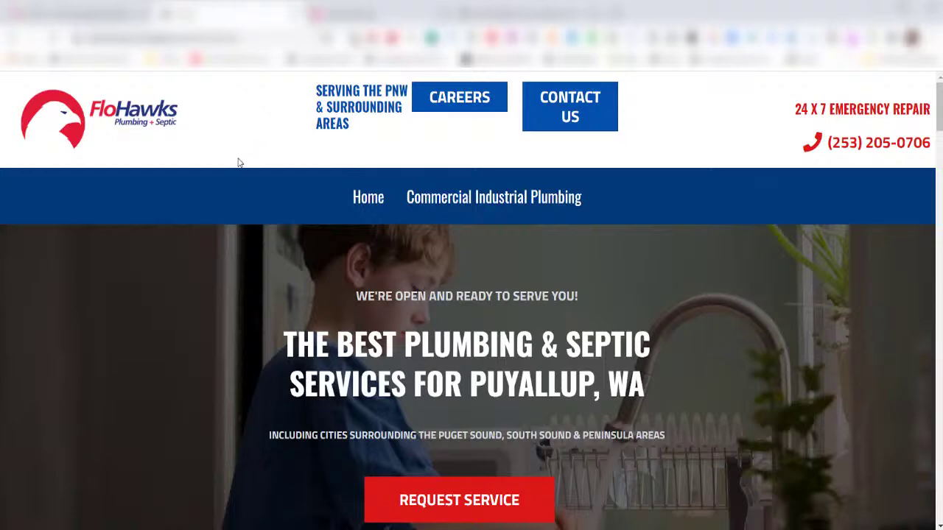
# - View the FloHawks homepage's HTML page source in Chrome and select all of it
pyautogui.rightClick(197, 260)
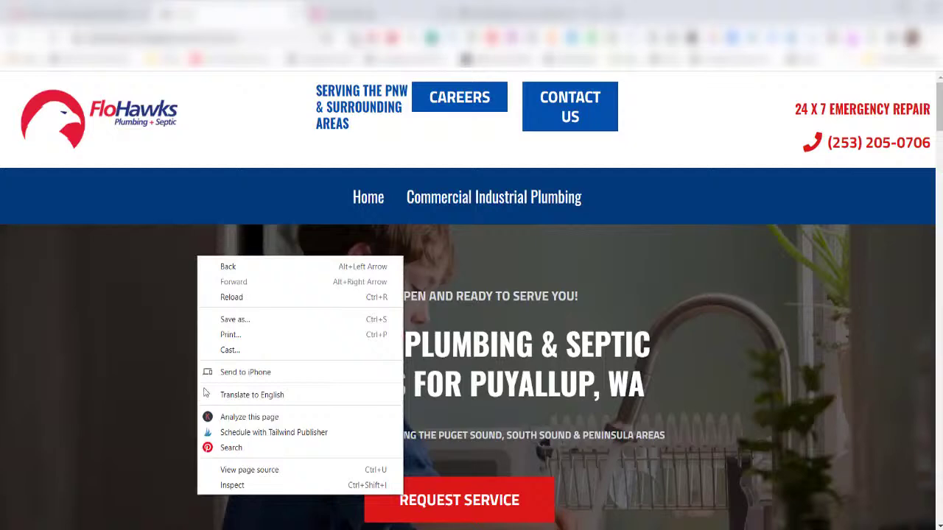
pyautogui.click(253, 471)
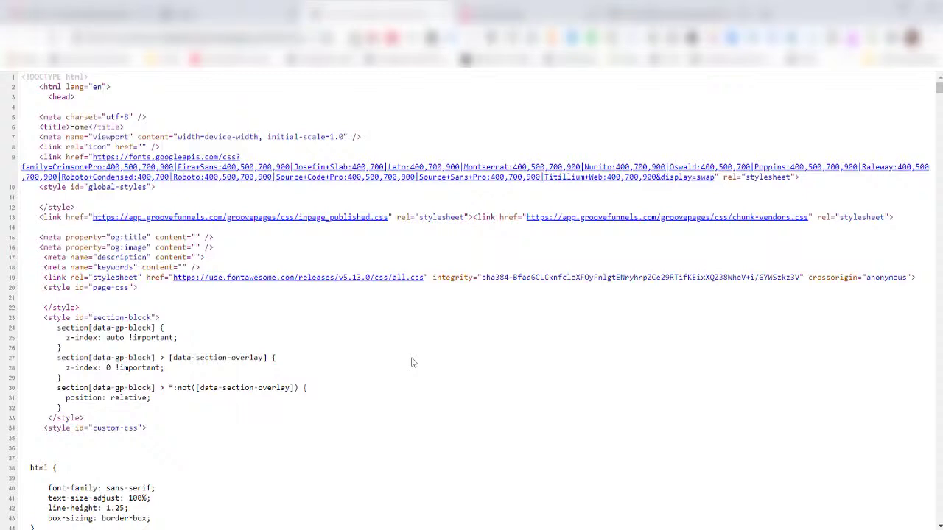
pyautogui.hotkey('ctrl', 'a')
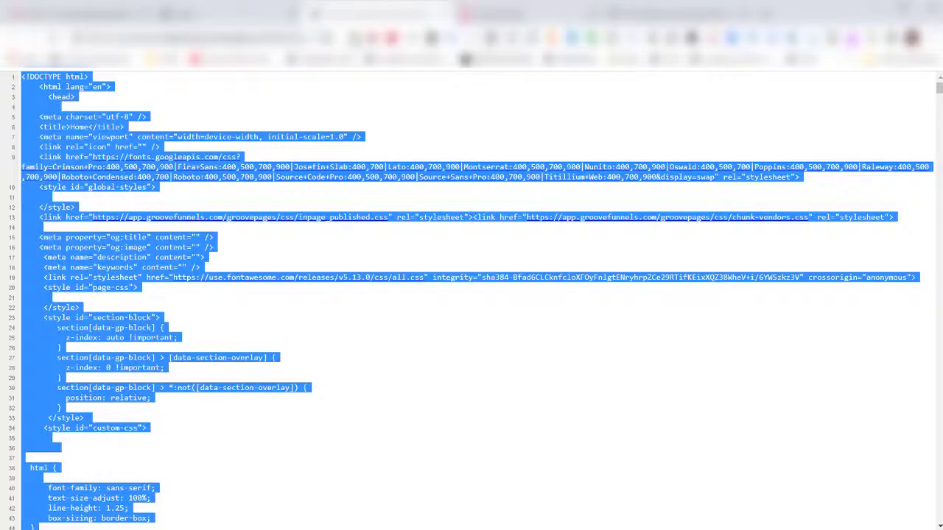
# - From the GrooveFunnels dashboard, start a Blank Template GroovePages site named 'Import Test'
pyautogui.click(493, 14)
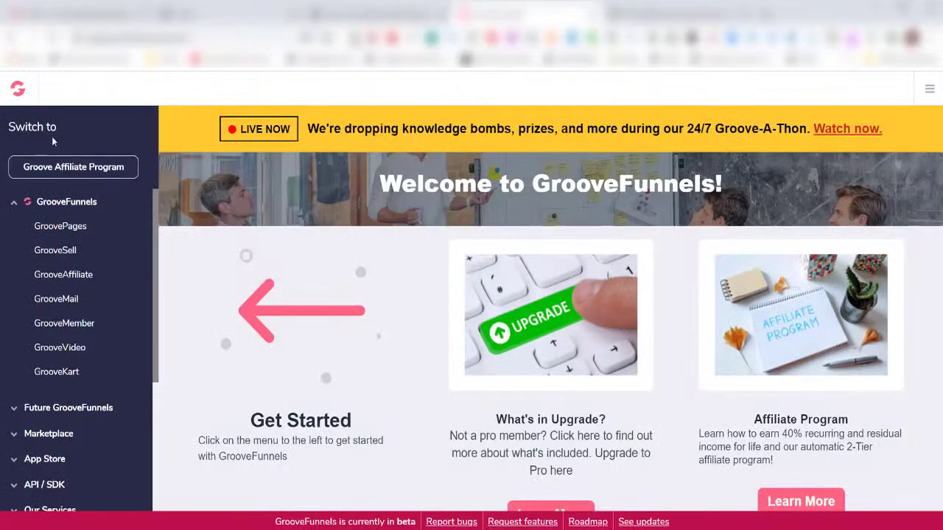
pyautogui.click(69, 226)
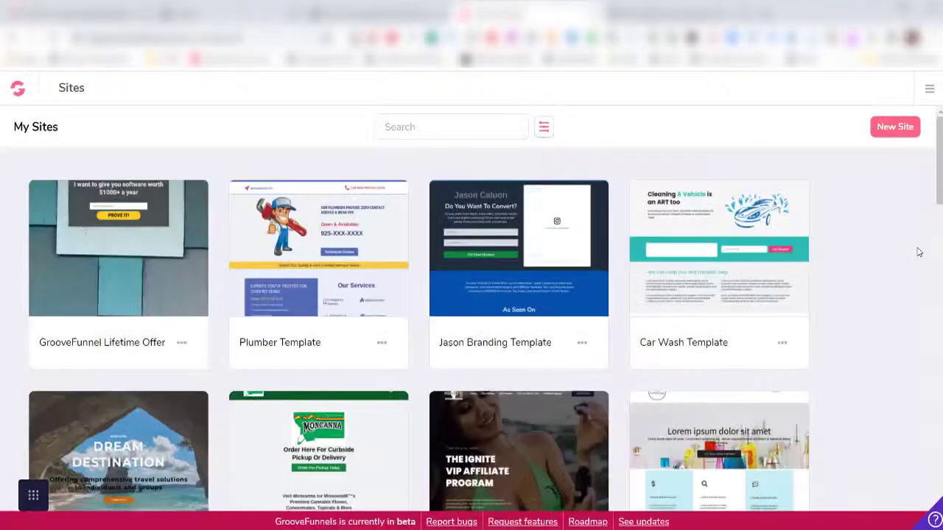
pyautogui.click(894, 129)
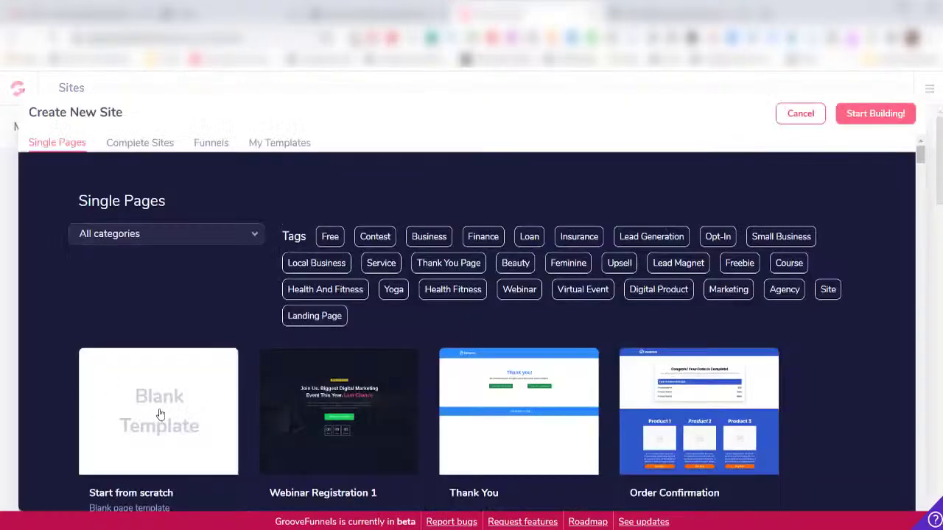
pyautogui.click(204, 417)
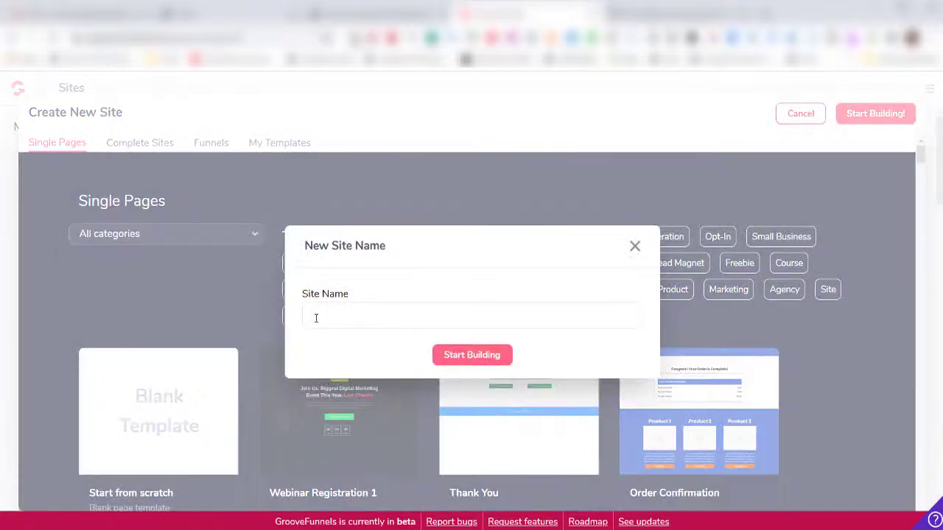
pyautogui.write('Import Test')
# - Build the Import Test site, confirm enabling the source code editor, and open it for Home
pyautogui.click(478, 357)
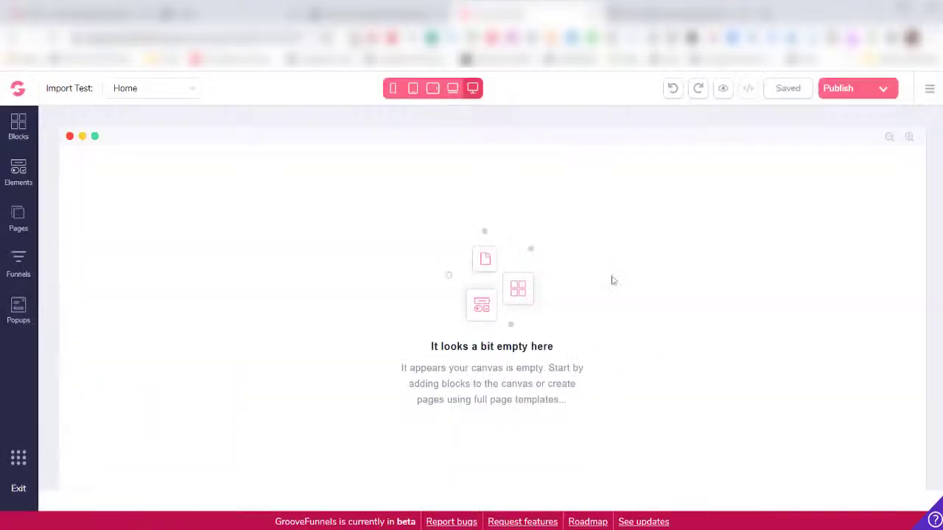
pyautogui.click(748, 89)
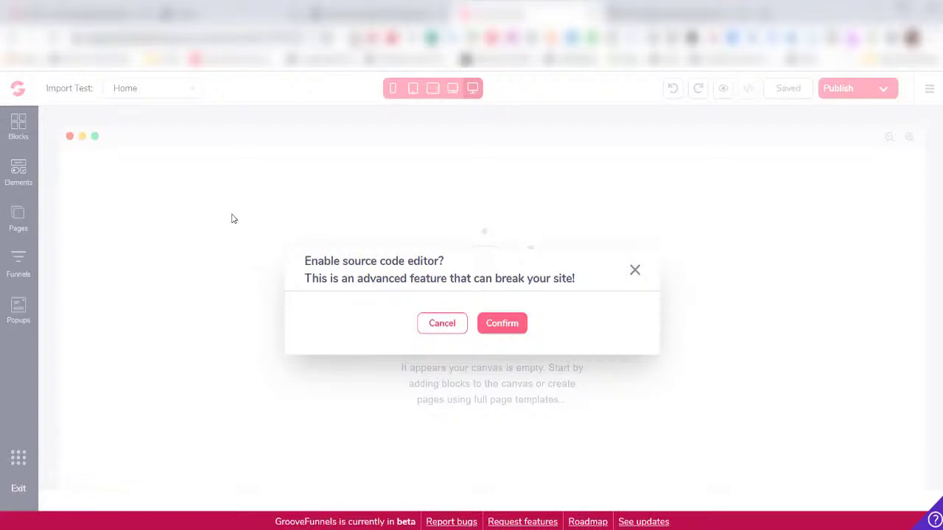
pyautogui.click(502, 325)
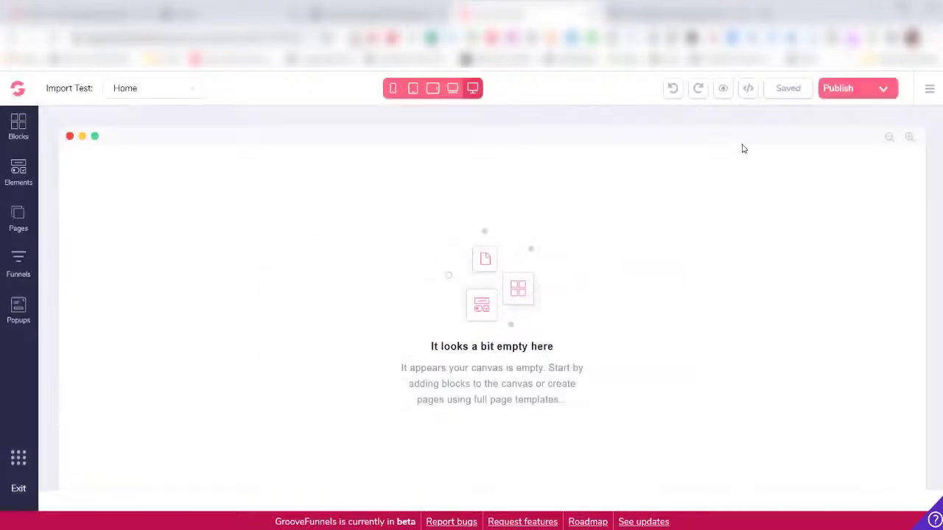
pyautogui.click(748, 89)
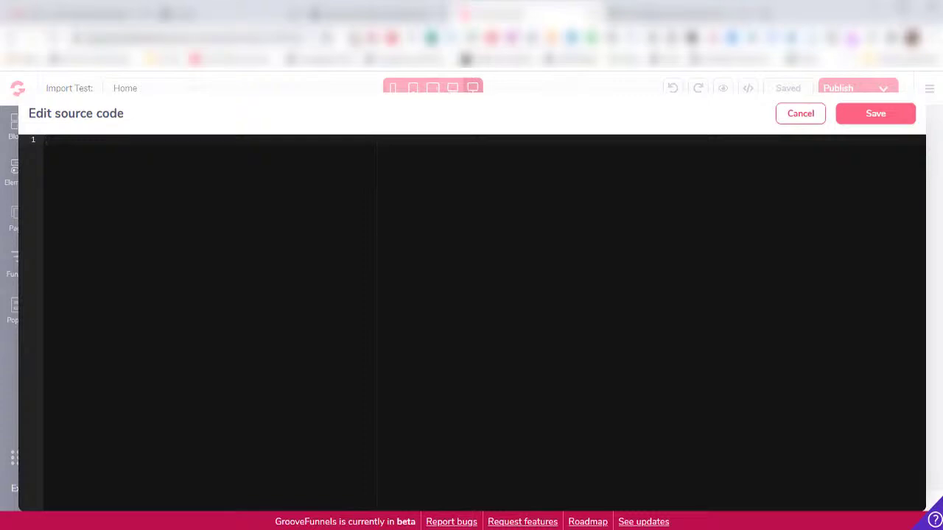
# - Paste the copied FloHawks HTML into Home's source editor and scroll the rendered page to check it
pyautogui.hotkey('ctrl', 'v')
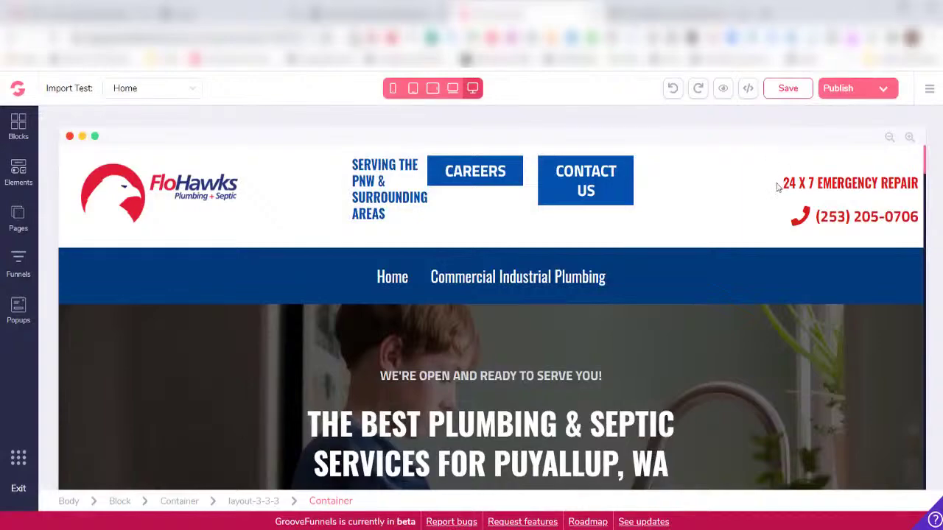
pyautogui.scroll(-5, 665, 219)
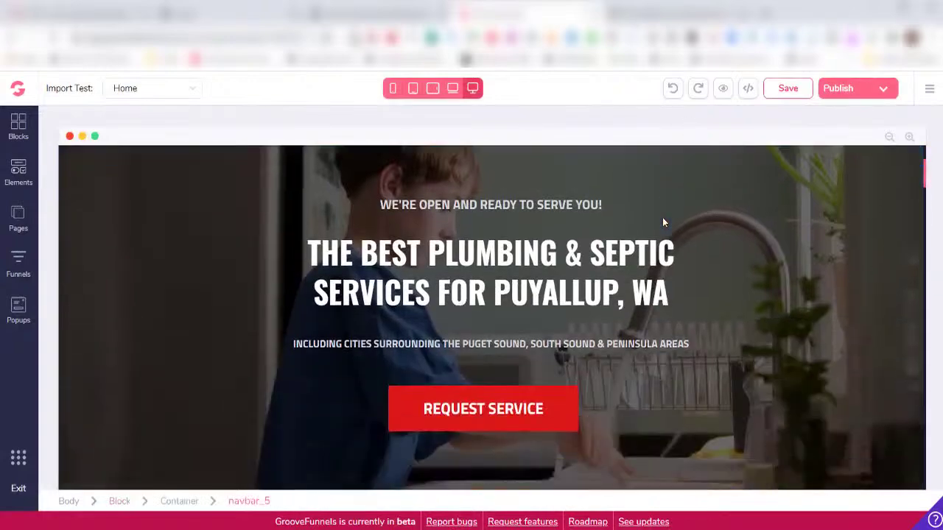
pyautogui.scroll(-15, 662, 218)
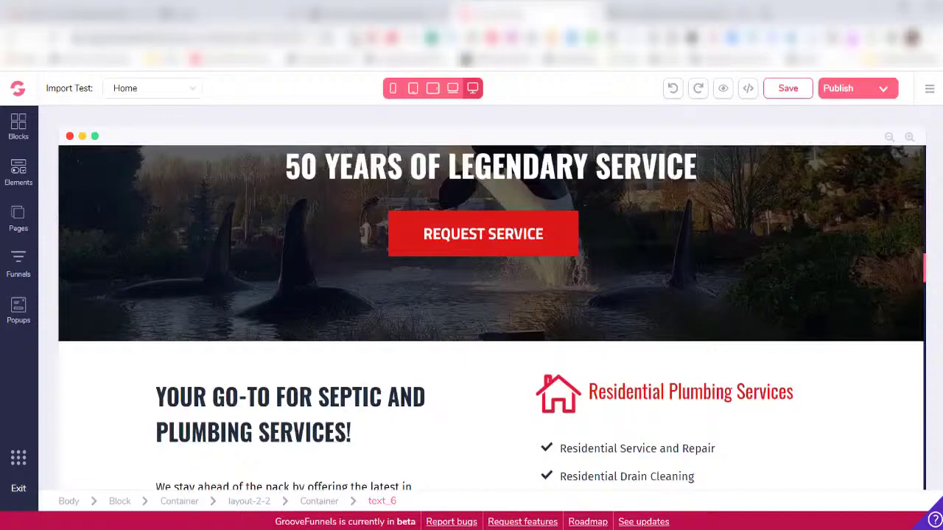
pyautogui.scroll(-5, 663, 218)
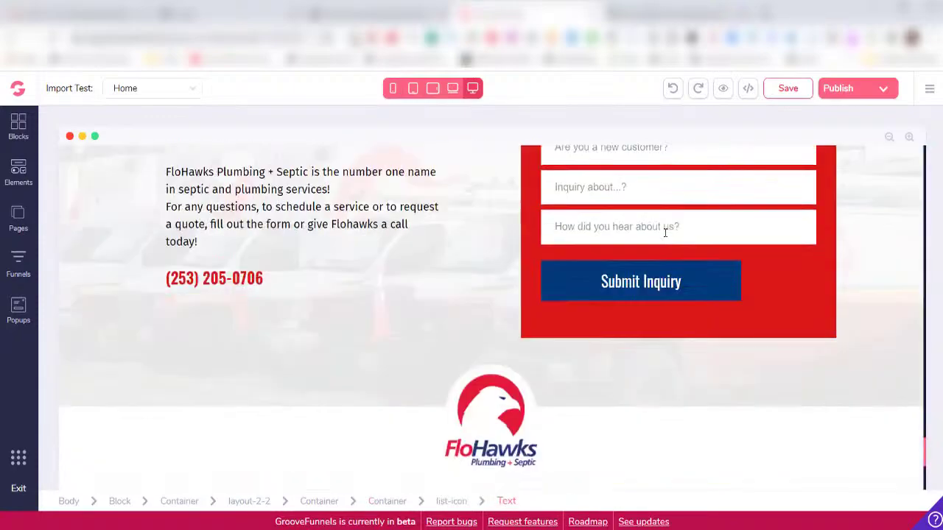
pyautogui.scroll(15, 665, 233)
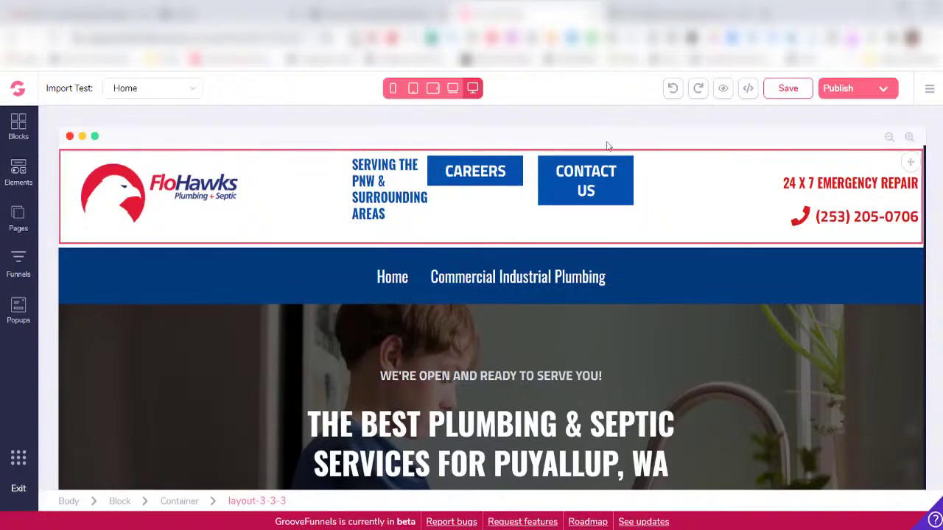
# - Save the Home page, return to the GroovePages sites list, and reopen Import Test in the editor
pyautogui.click(787, 89)
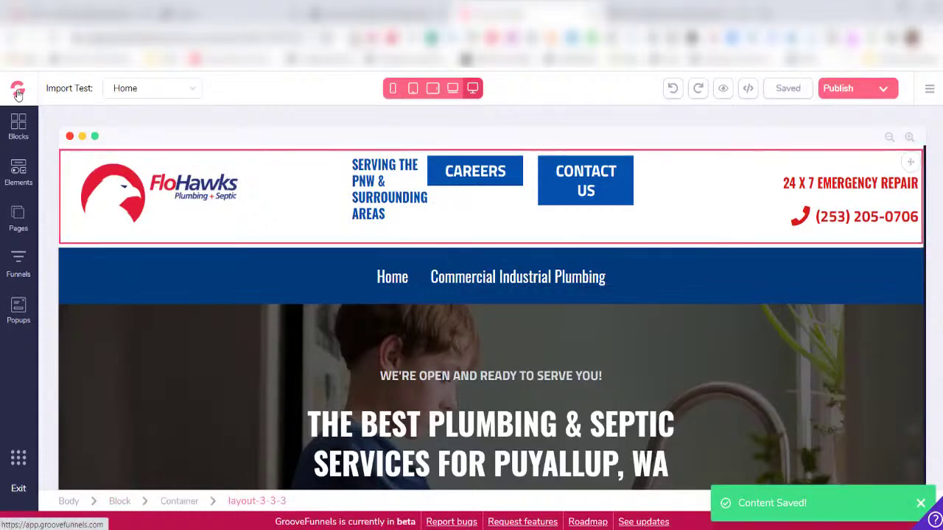
pyautogui.click(18, 89)
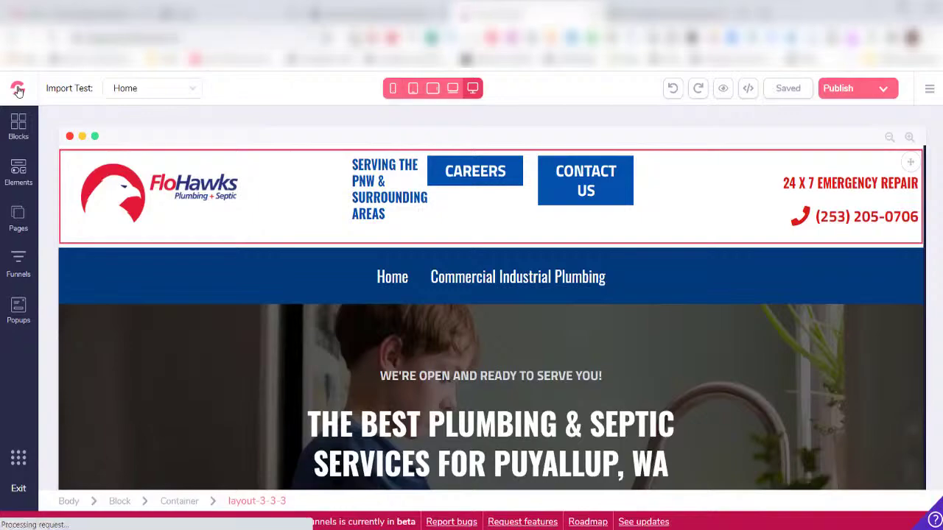
pyautogui.click(70, 232)
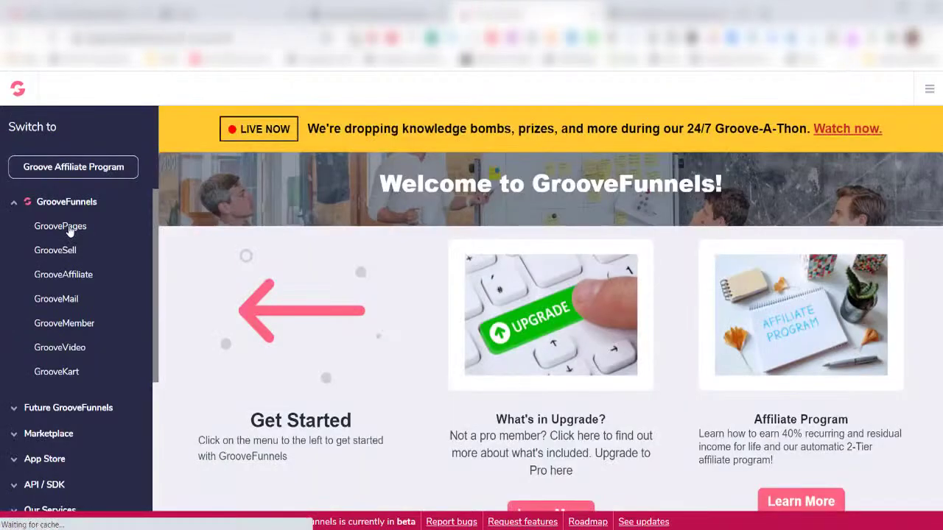
pyautogui.scroll(-10, 457, 343)
pyautogui.scroll(-2, 457, 344)
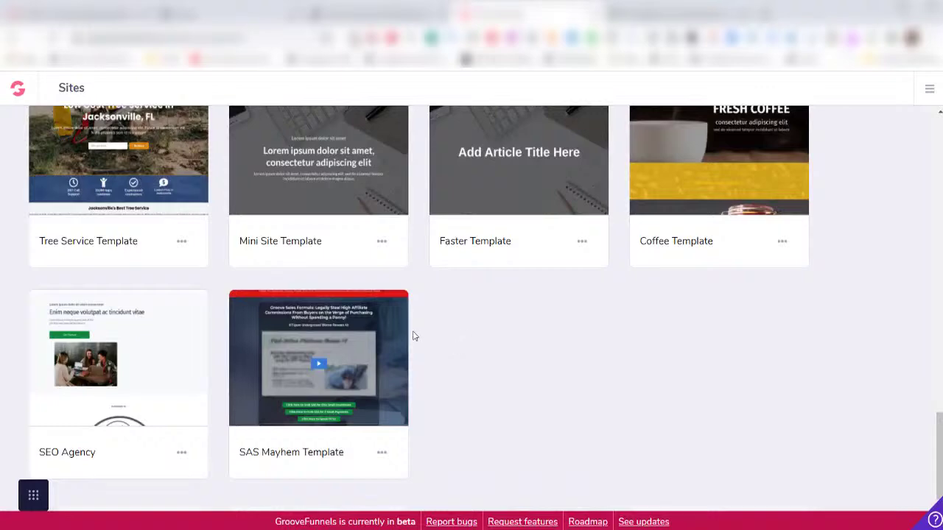
pyautogui.scroll(-10, 435, 350)
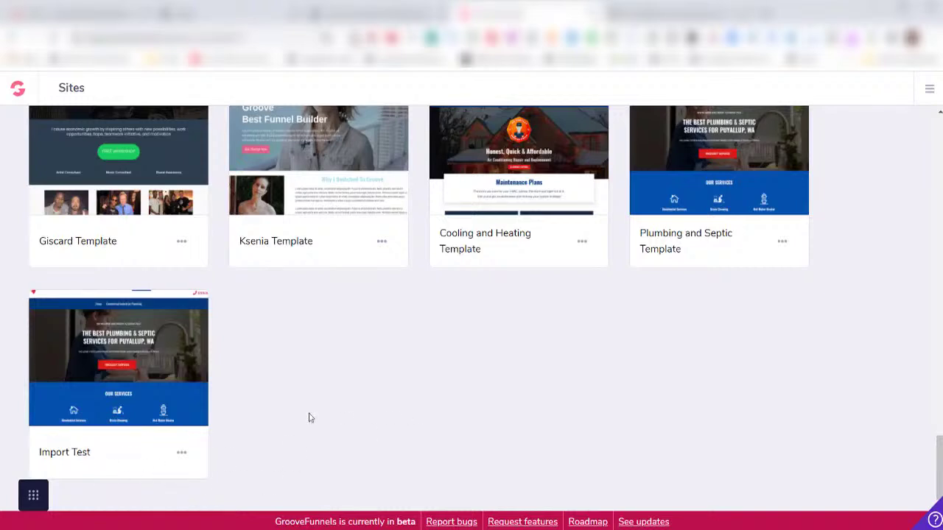
pyautogui.click(107, 361)
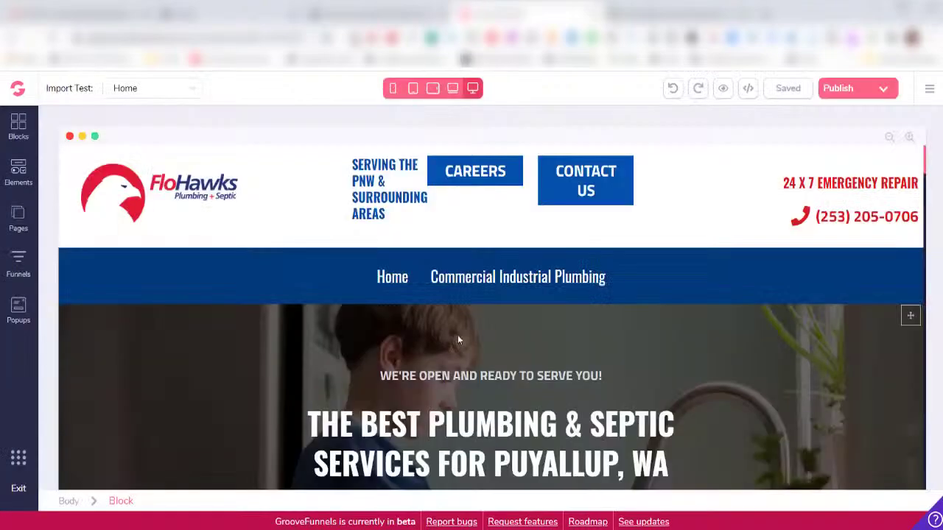
# - Select the hero heading and its container, then show the Pages list containing only Home (/index)
pyautogui.scroll(-3, 708, 320)
pyautogui.click(509, 249)
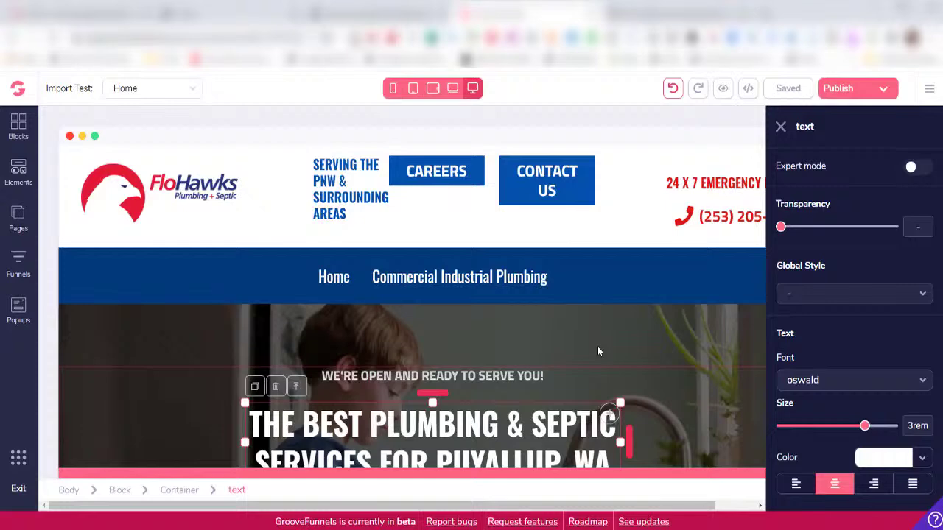
pyautogui.click(675, 382)
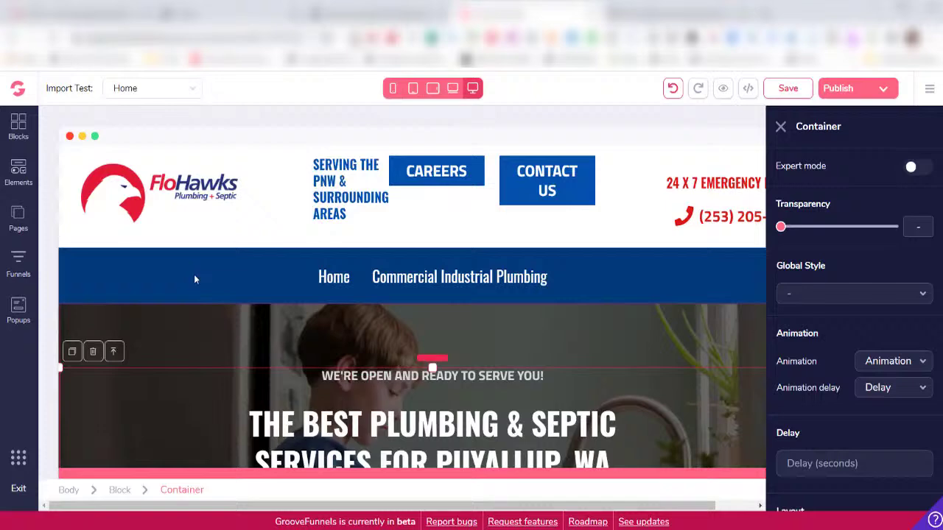
pyautogui.click(17, 217)
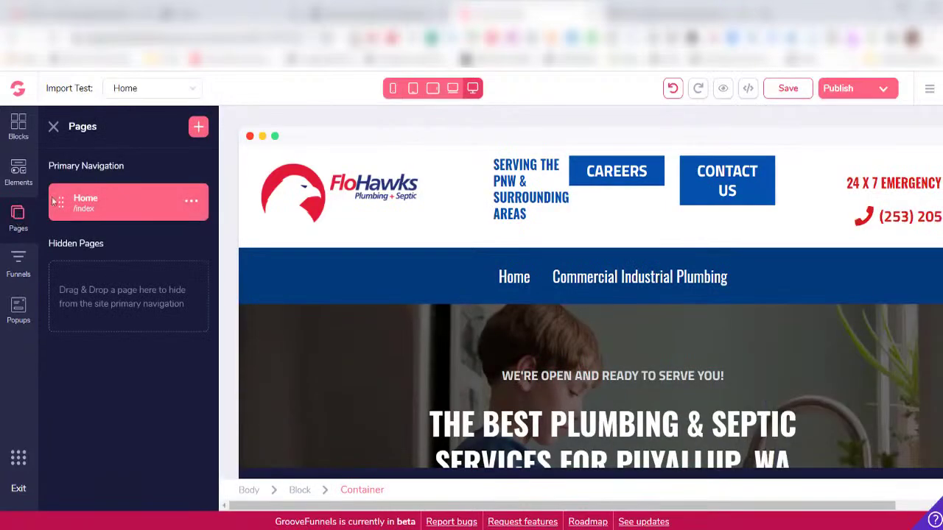
# - Add a Blank Canvas page, Page 2, from the Pages panel
pyautogui.click(198, 128)
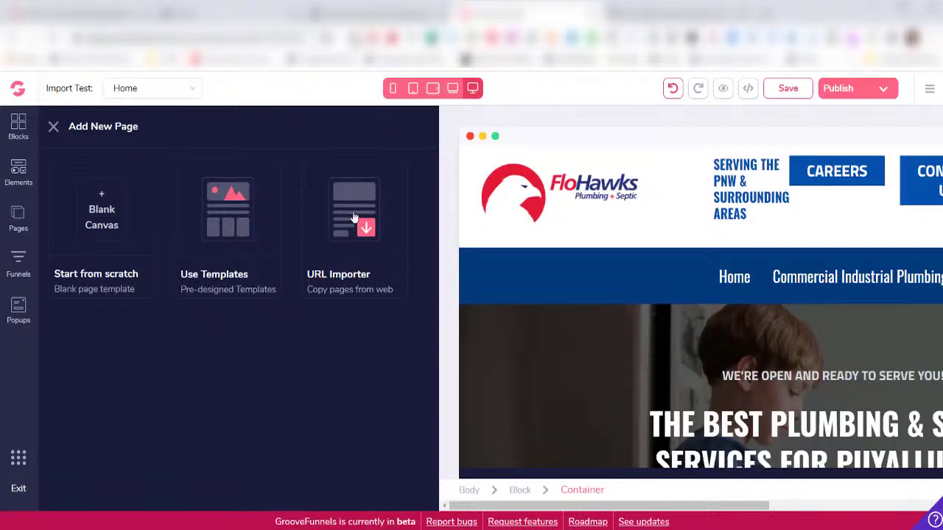
pyautogui.click(104, 213)
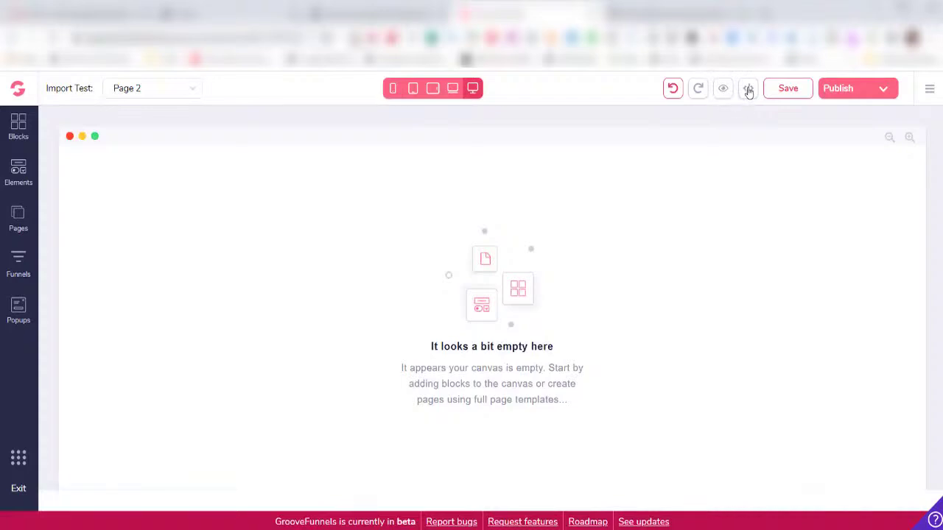
# - Bring up the Edit source code editor for the empty Page 2
pyautogui.click(748, 90)
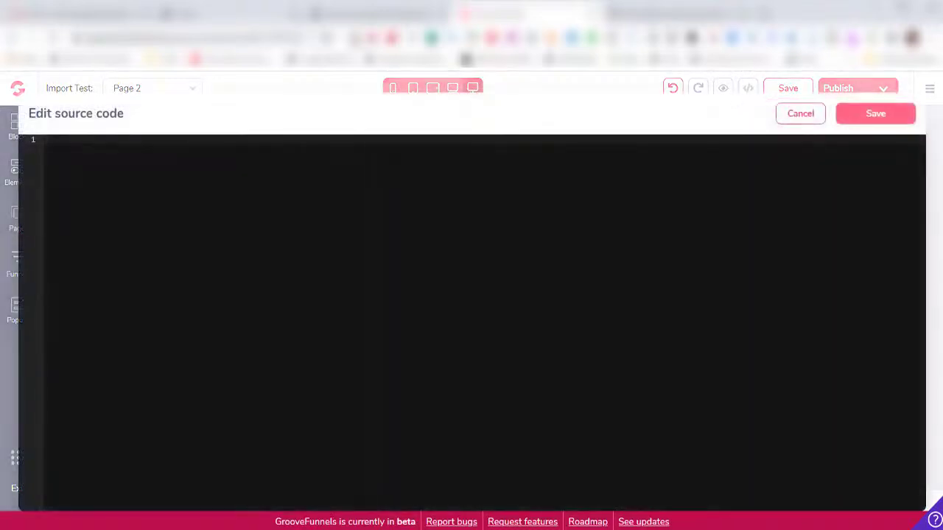